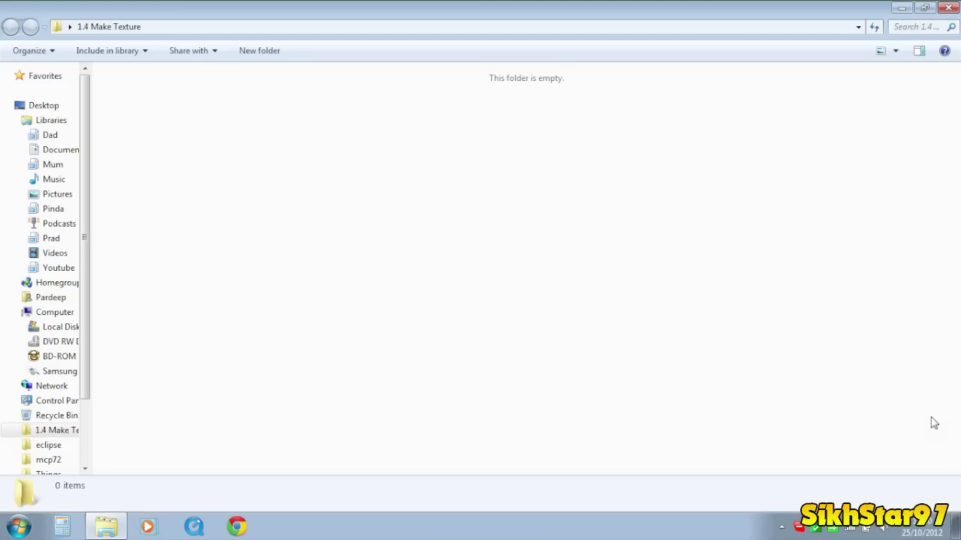
Go to the %appdata% Roaming folder, browse into .minecraft\bin and select minecraft.jar.
click(18, 526)
click(206, 354)
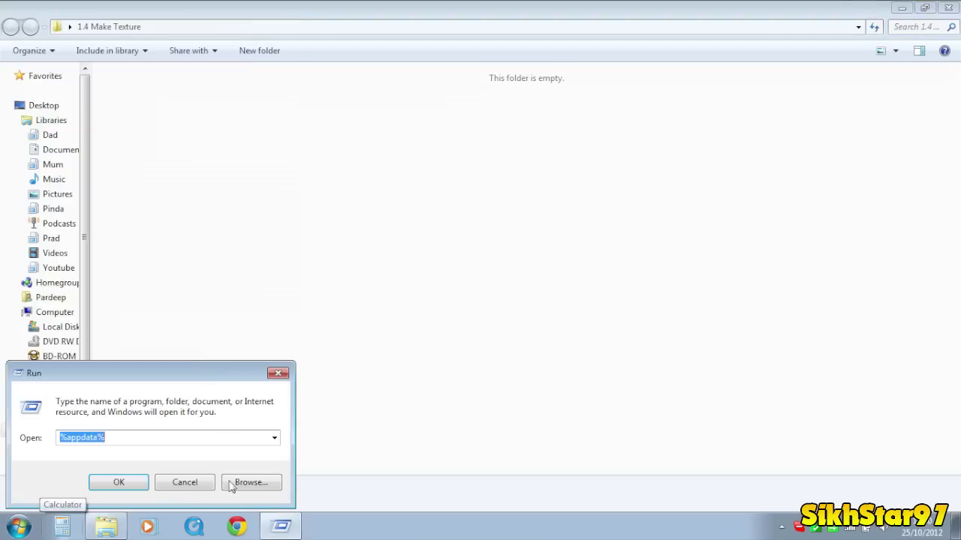
text(%)
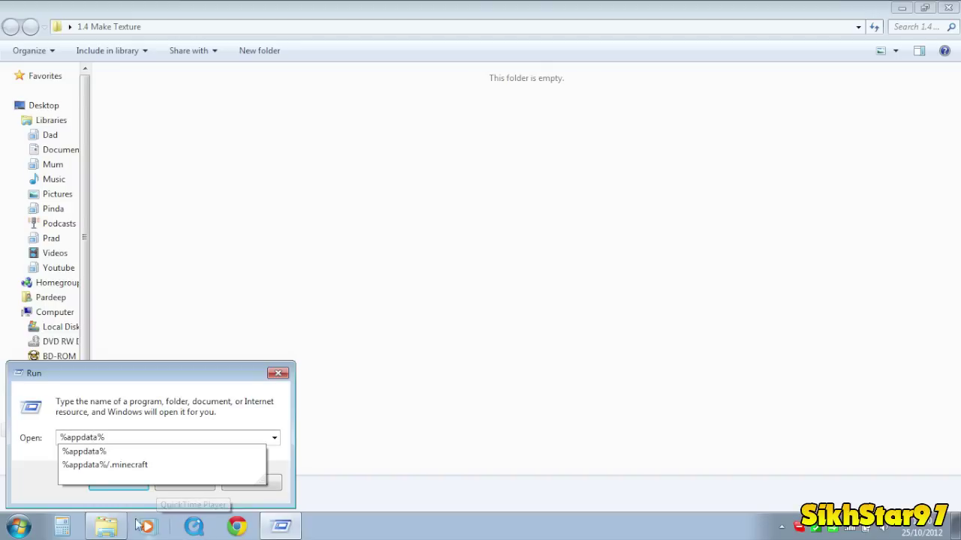
click(128, 490)
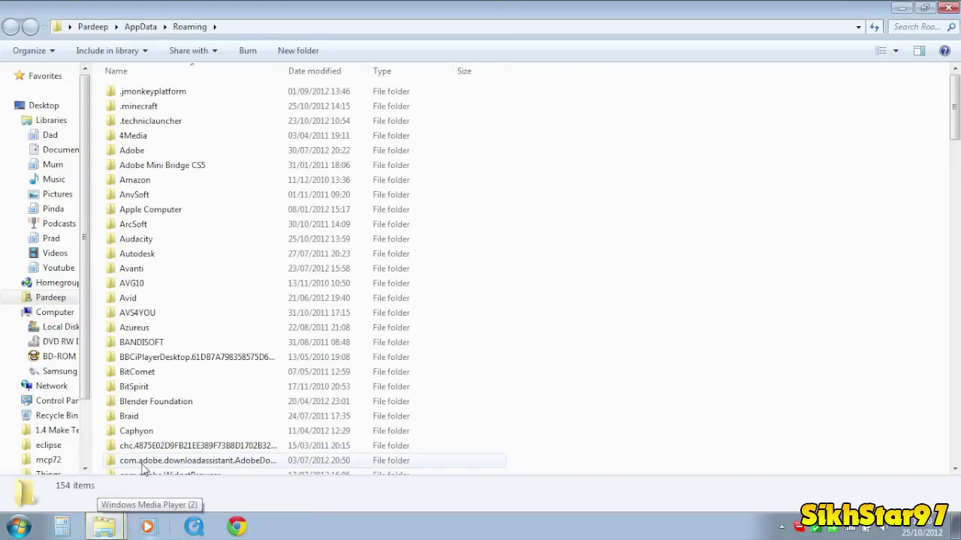
double_click(139, 106)
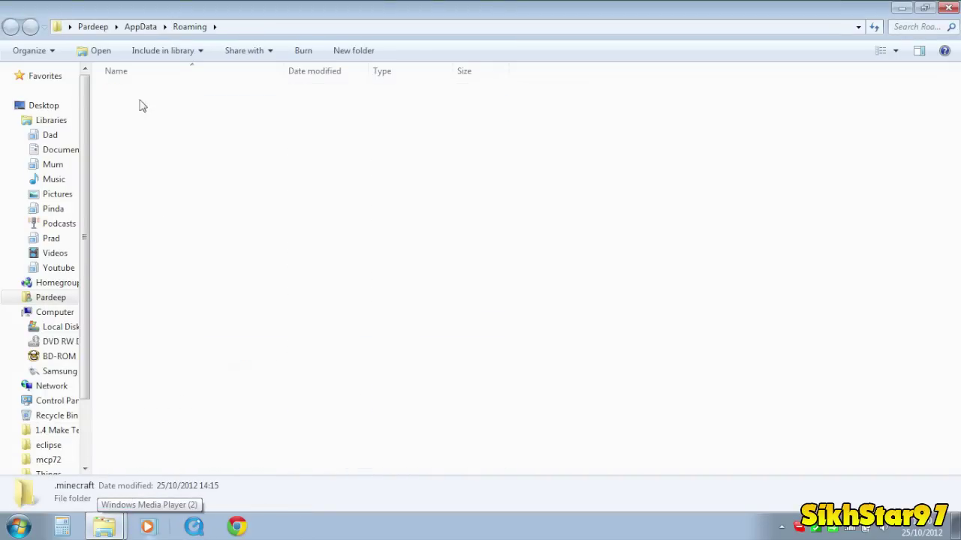
double_click(140, 96)
click(151, 166)
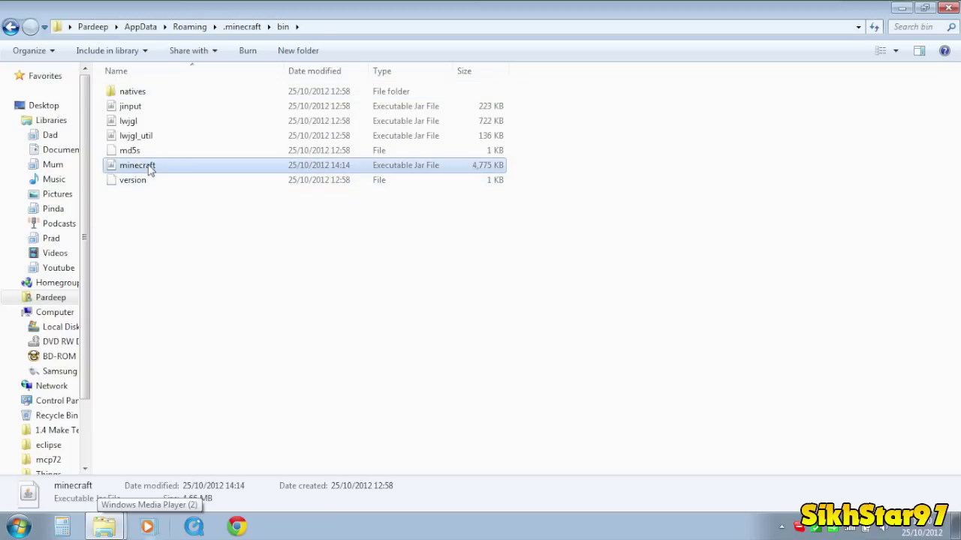
Open minecraft.jar in 7-Zip, then create and open a new 'texture pack' folder in 1.4 Make Texture.
right_click(150, 167)
mouse_move(234, 184)
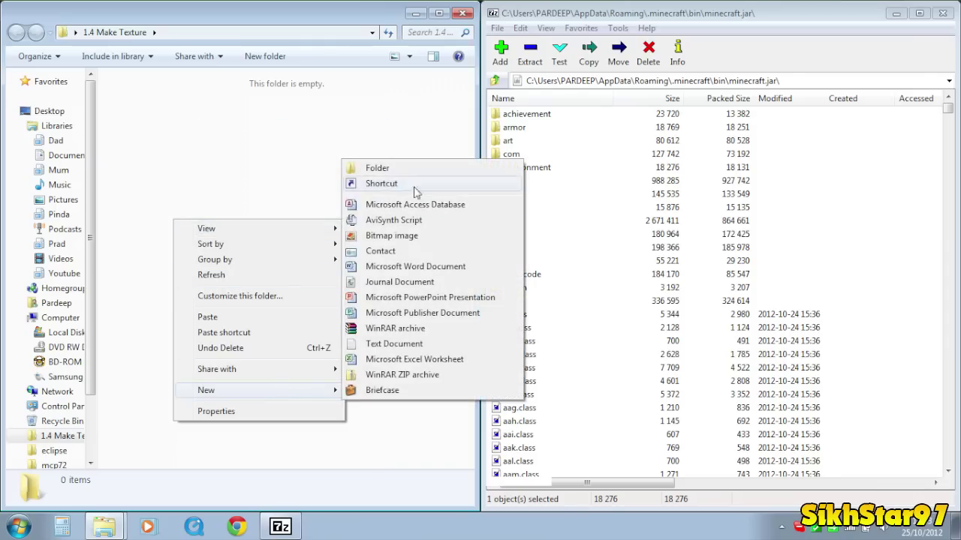
click(390, 166)
text(te)
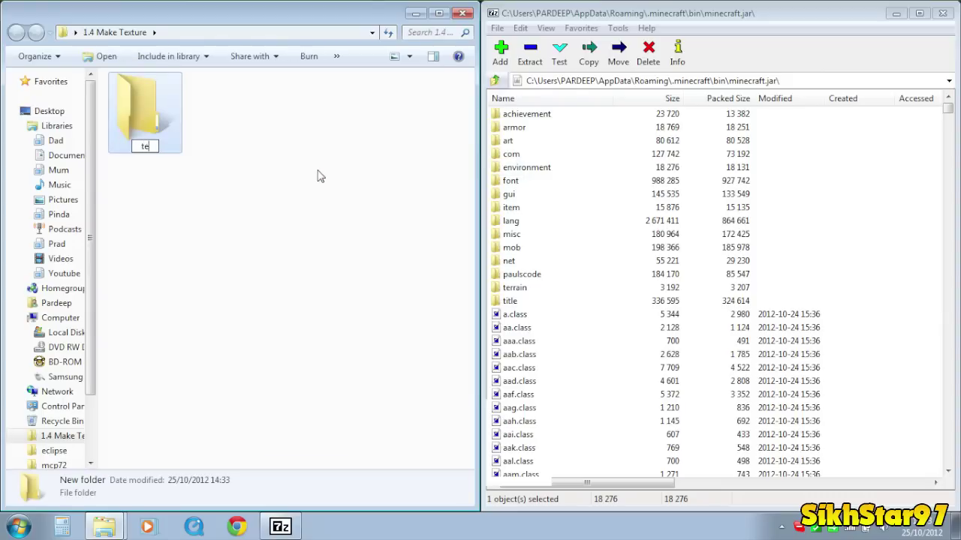
text(xture plck)
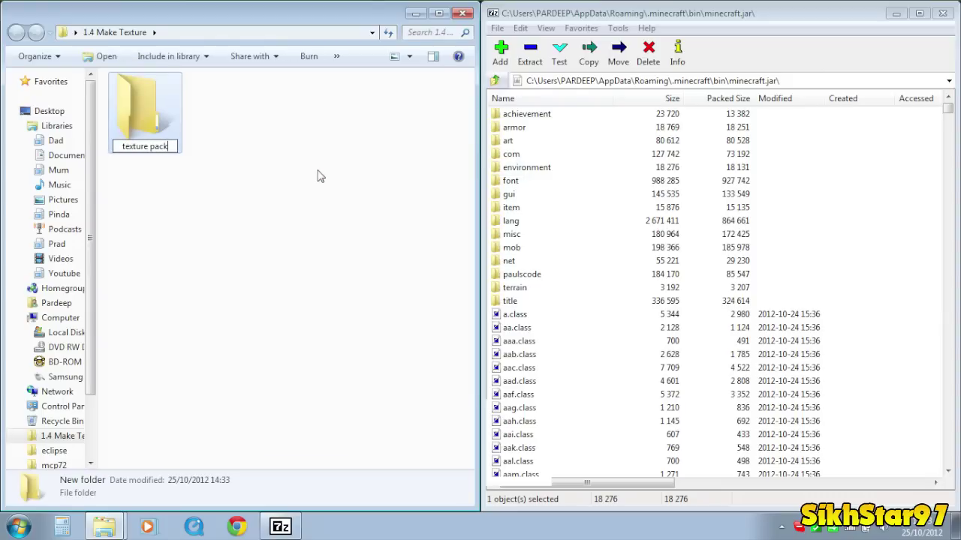
click(316, 177)
click(159, 143)
double_click(159, 143)
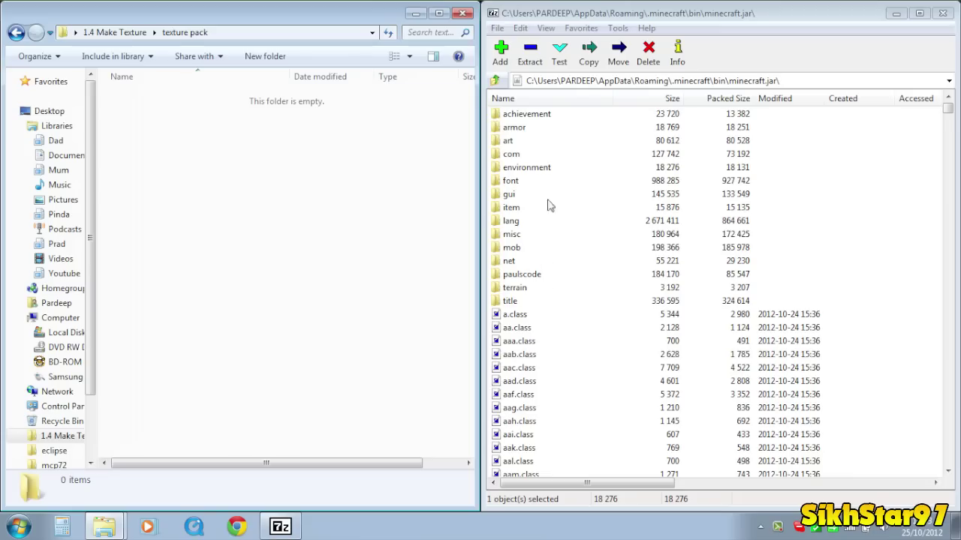
Select the eleven texture folders in minecraft.jar, achievement through title, and drag them into texture pack.
click(528, 116)
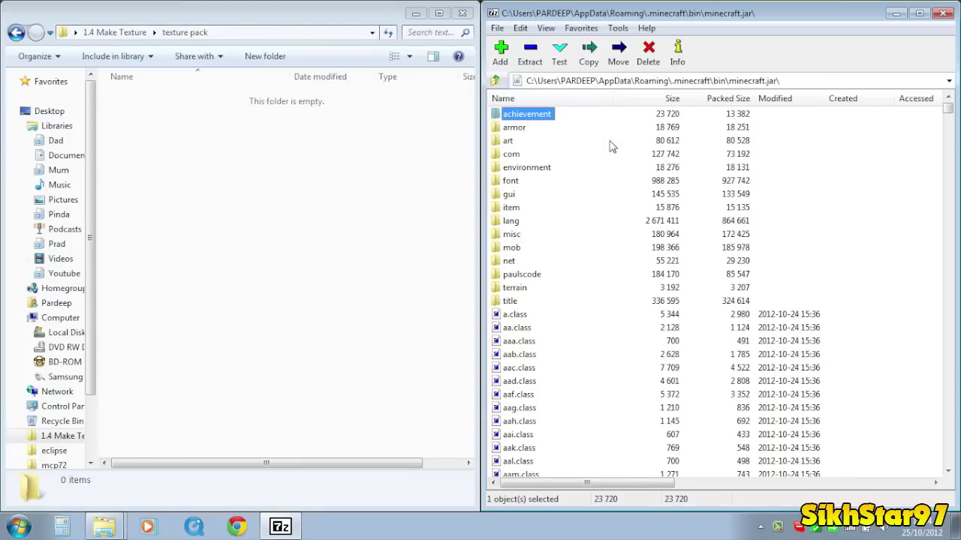
ctrl+click(514, 127)
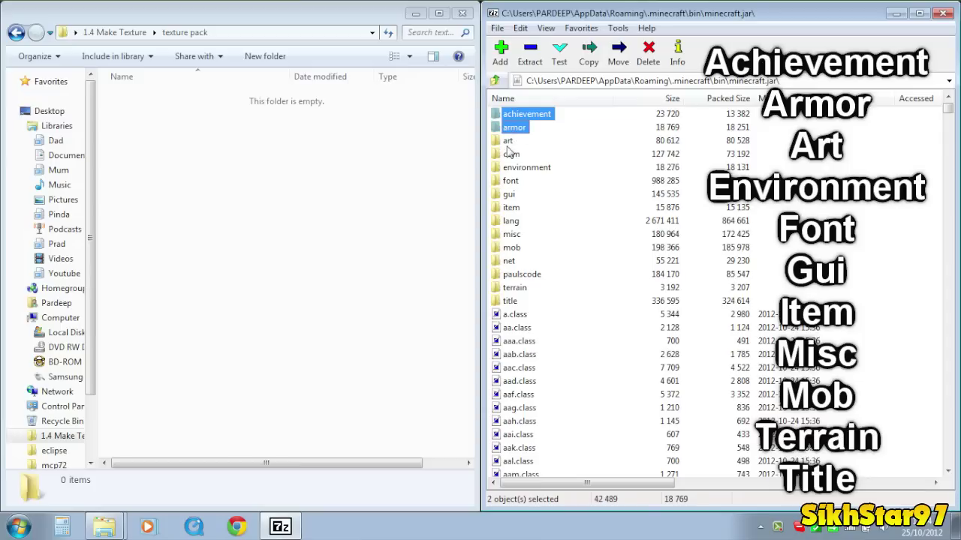
ctrl+click(508, 141)
ctrl+click(526, 167)
ctrl+click(511, 182)
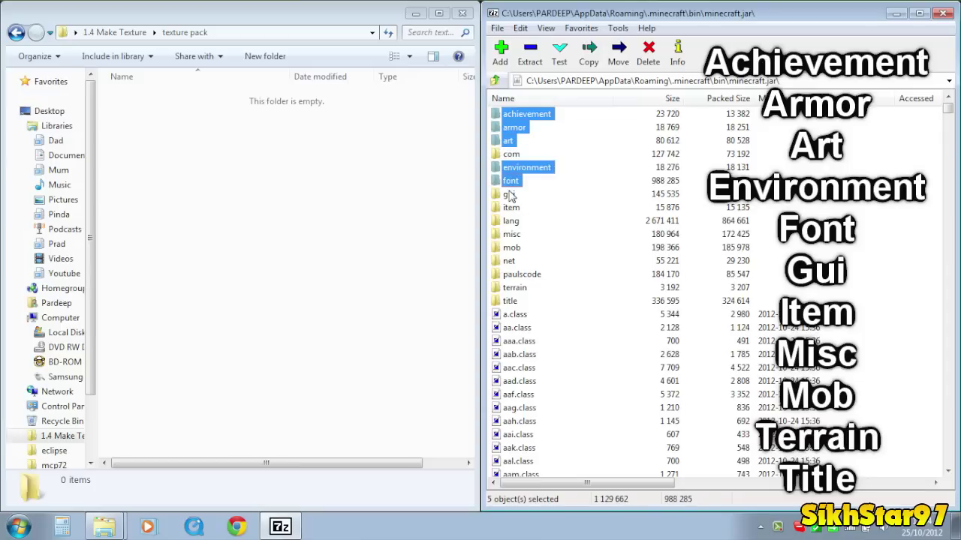
ctrl+click(508, 195)
ctrl+click(512, 208)
ctrl+click(511, 235)
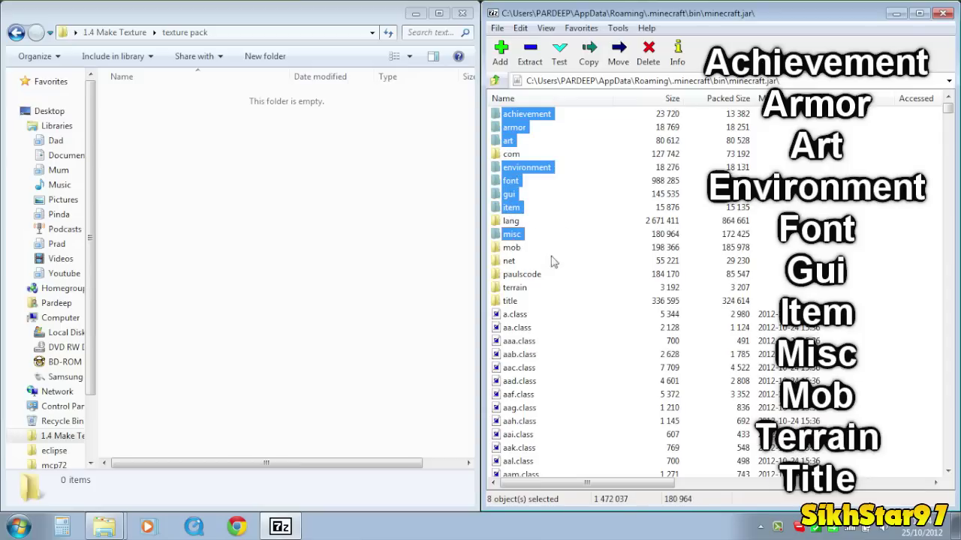
ctrl+click(514, 249)
ctrl+click(525, 290)
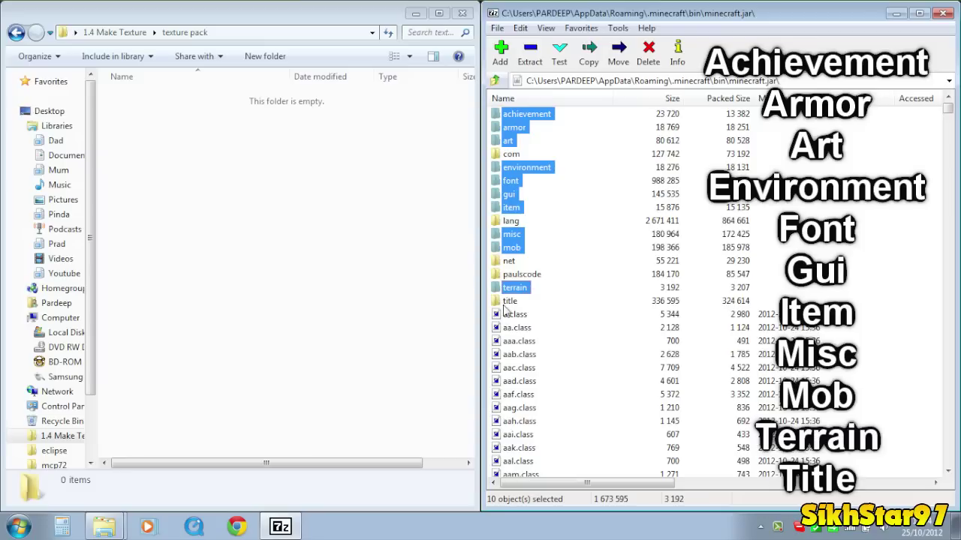
ctrl+click(508, 303)
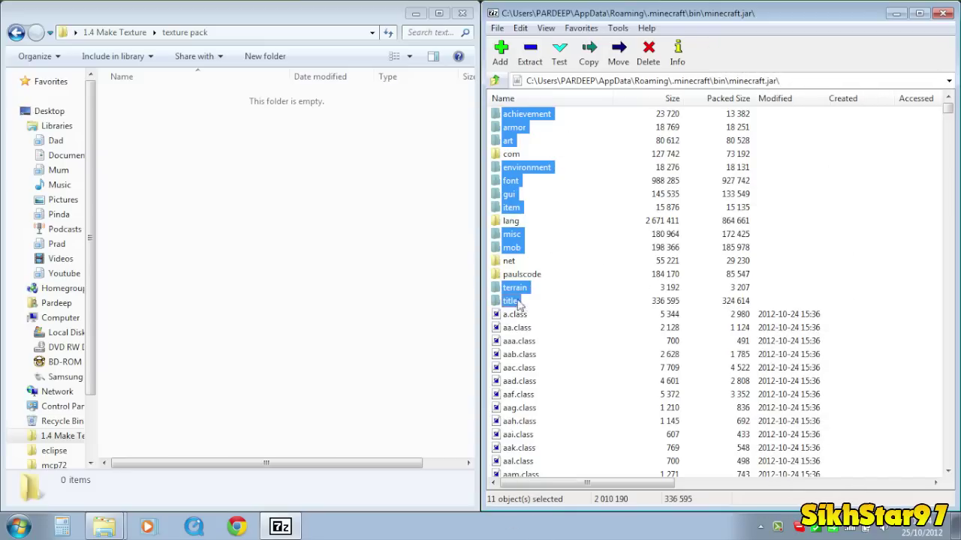
drag(392, 295, 392, 296)
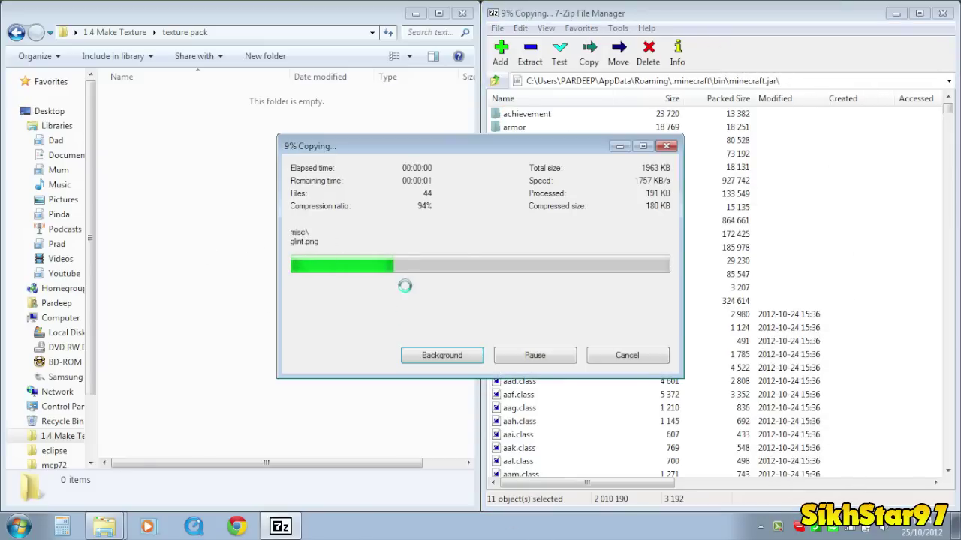
click(174, 254)
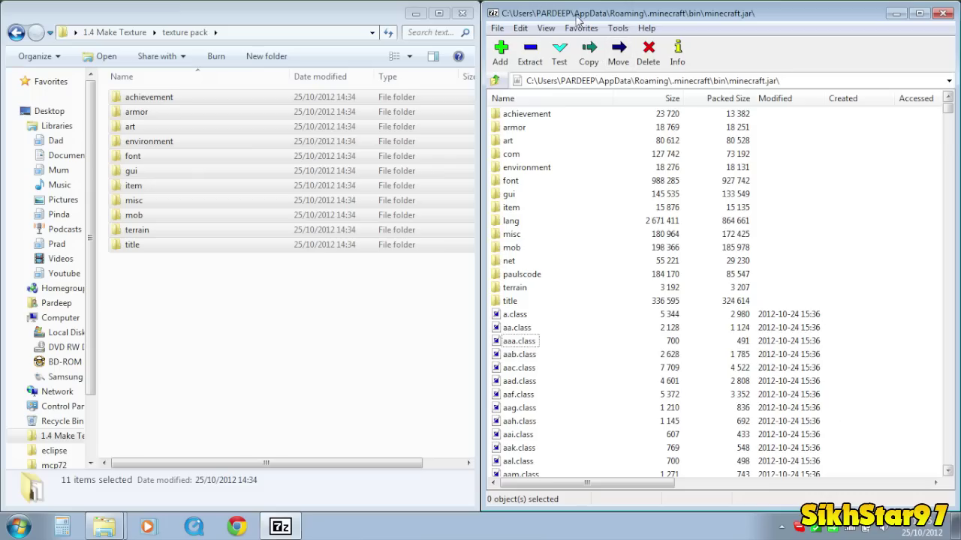
Scroll the 7-Zip list down to the jar's loose files and clear the folder selection.
click(546, 28)
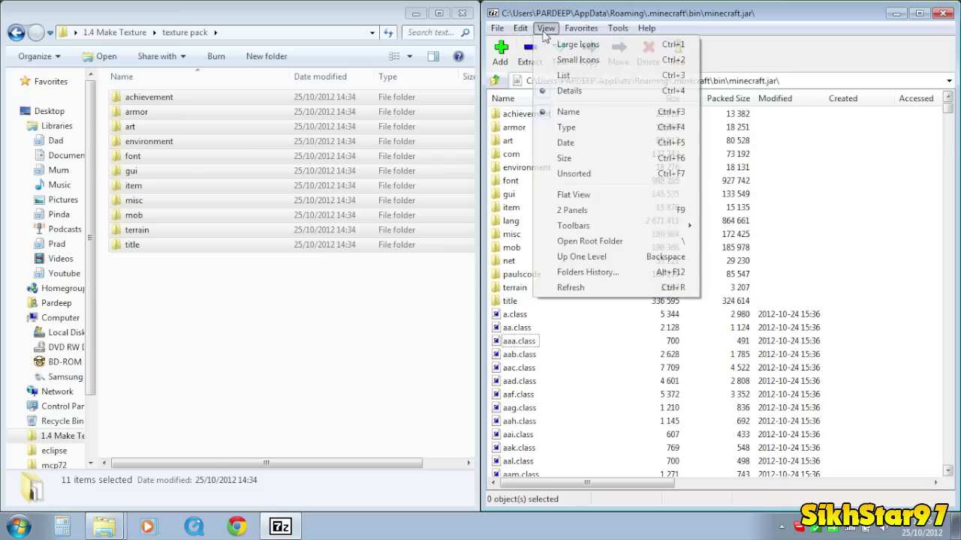
mouse_move(546, 28)
click(563, 125)
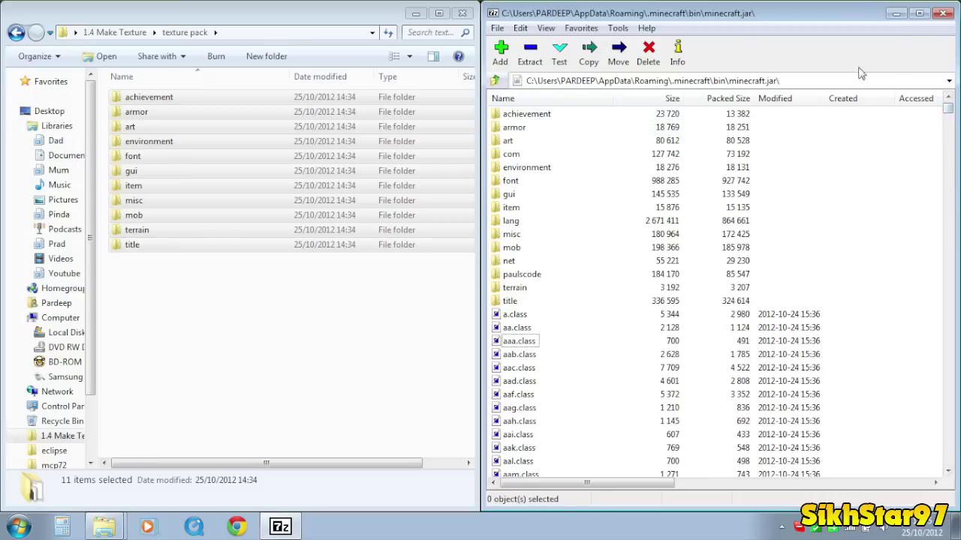
drag(947, 108, 948, 459)
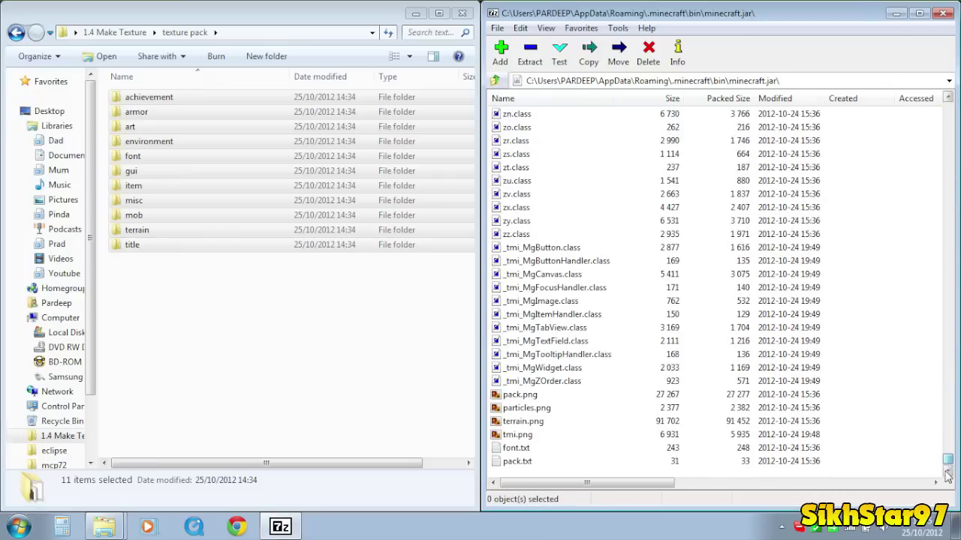
click(526, 396)
click(520, 435)
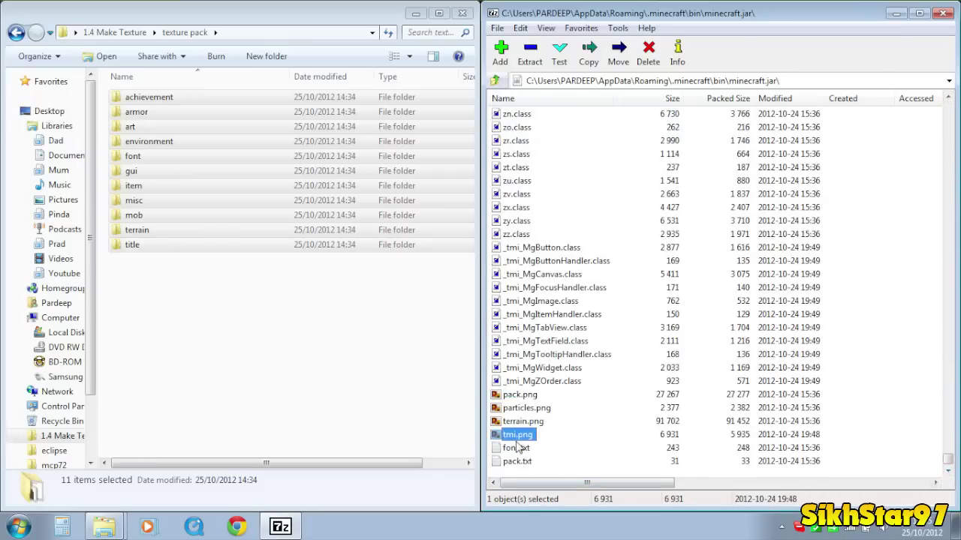
click(530, 396)
click(531, 435)
click(524, 397)
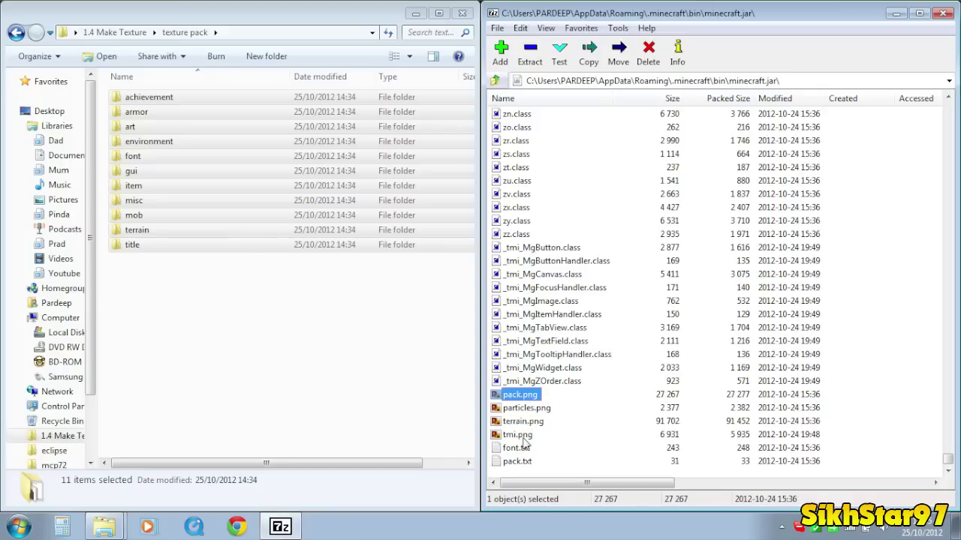
click(526, 437)
click(529, 447)
click(527, 462)
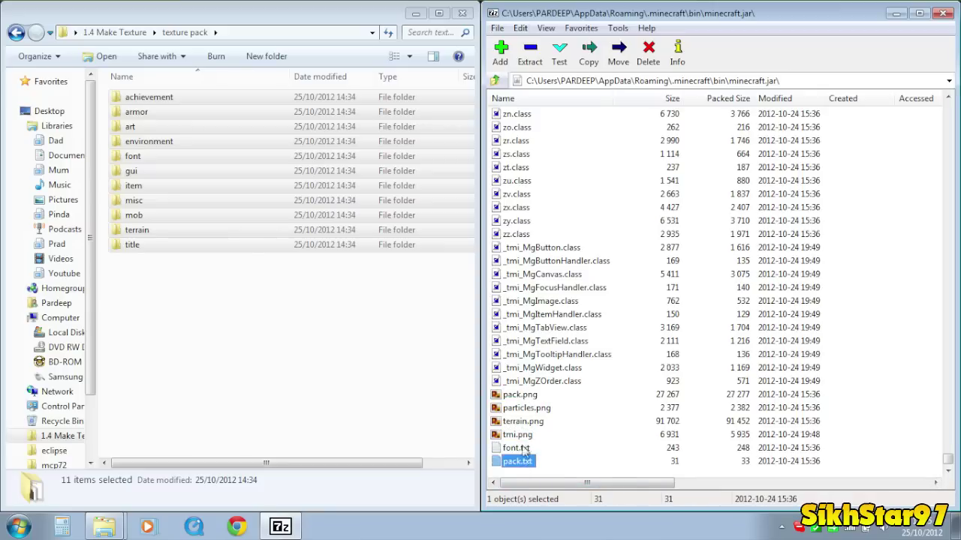
click(525, 448)
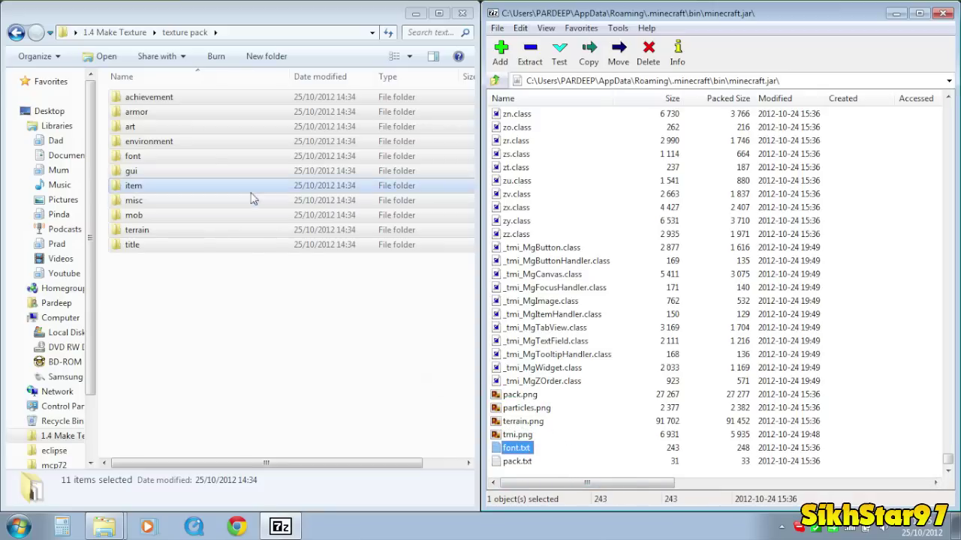
click(432, 384)
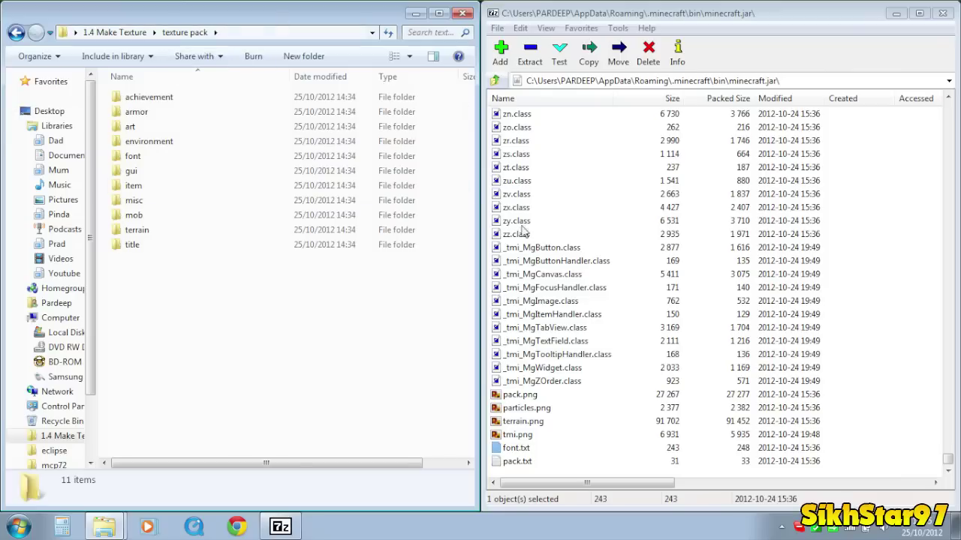
Select pack.png, particles.png, terrain.png and pack.txt and drag them into texture pack.
click(528, 396)
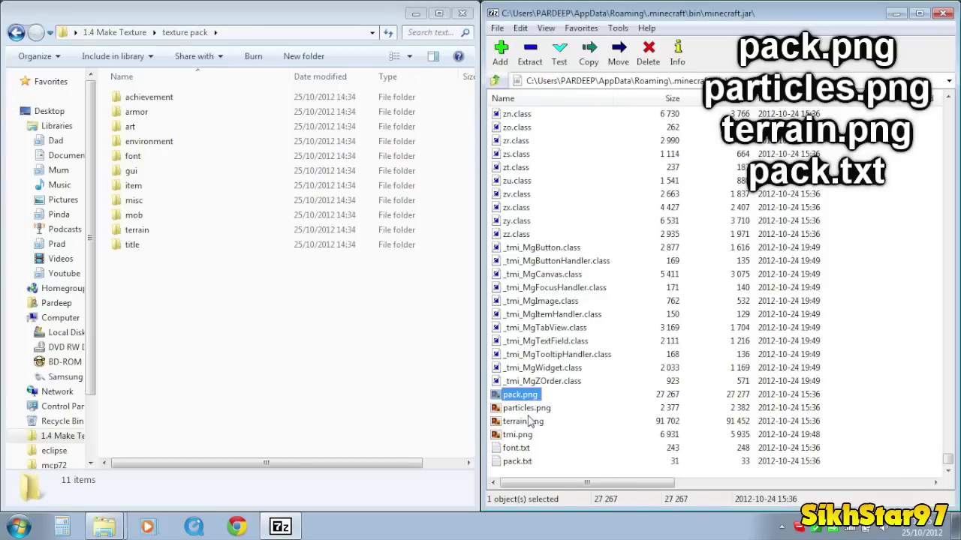
ctrl+click(526, 408)
ctrl+click(535, 422)
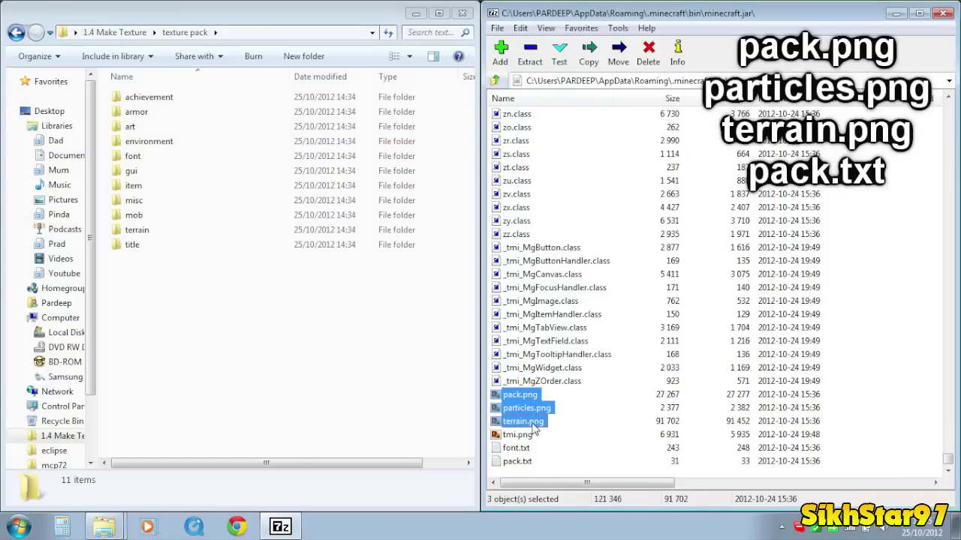
ctrl+click(517, 462)
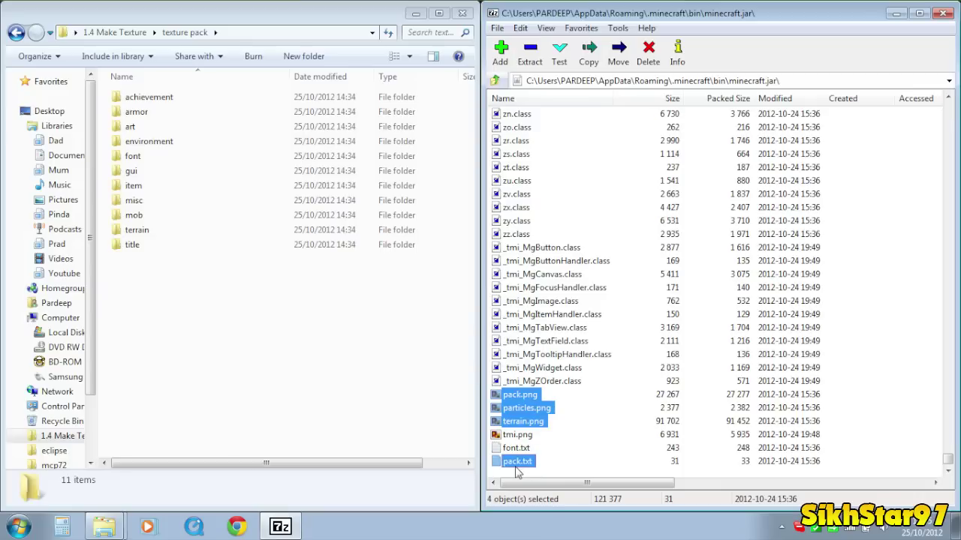
drag(524, 426, 255, 353)
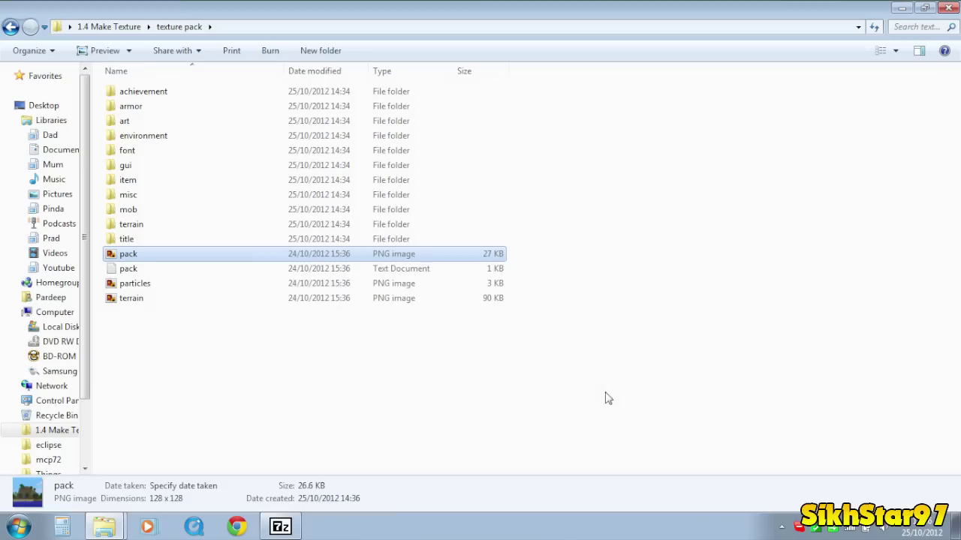
Check the copied achievement and mob folders inside texture pack.
drag(605, 393, 652, 337)
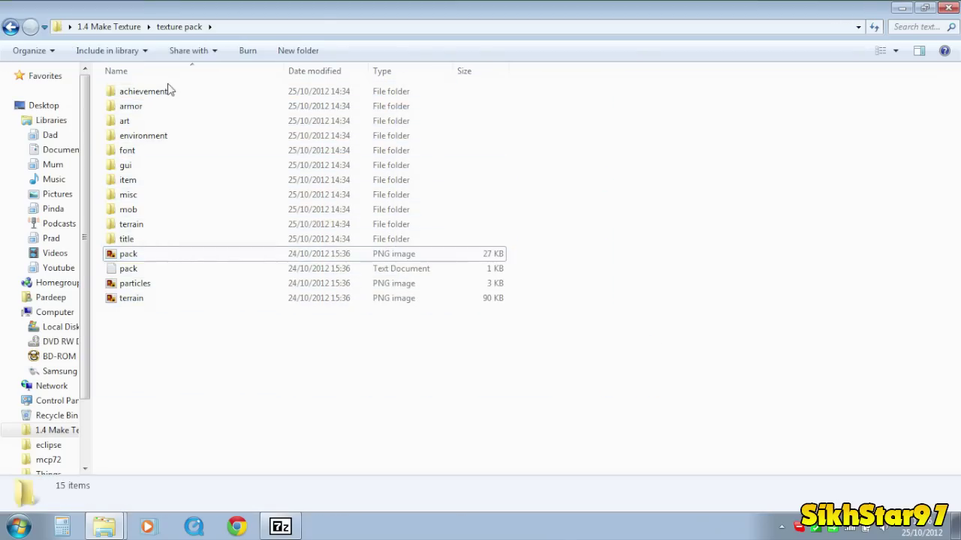
double_click(169, 91)
click(293, 105)
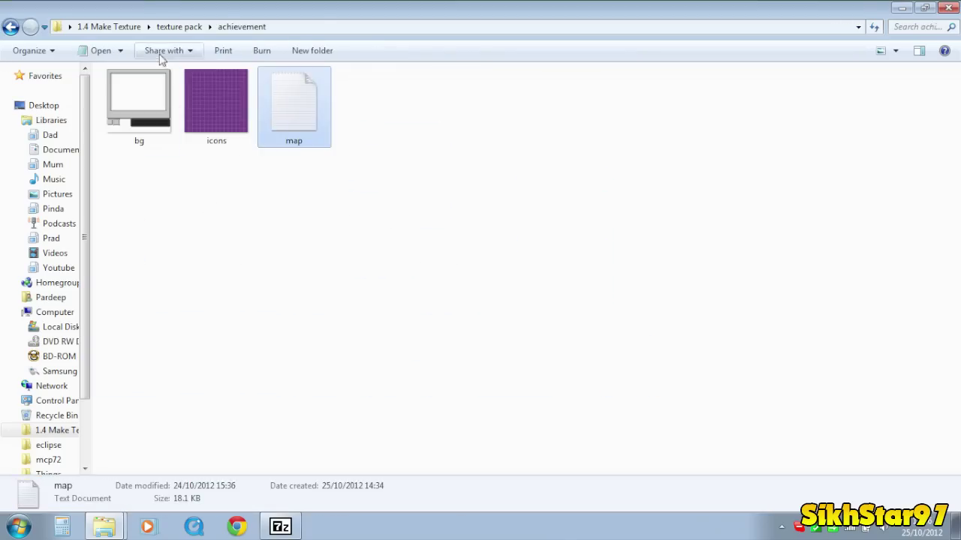
click(180, 27)
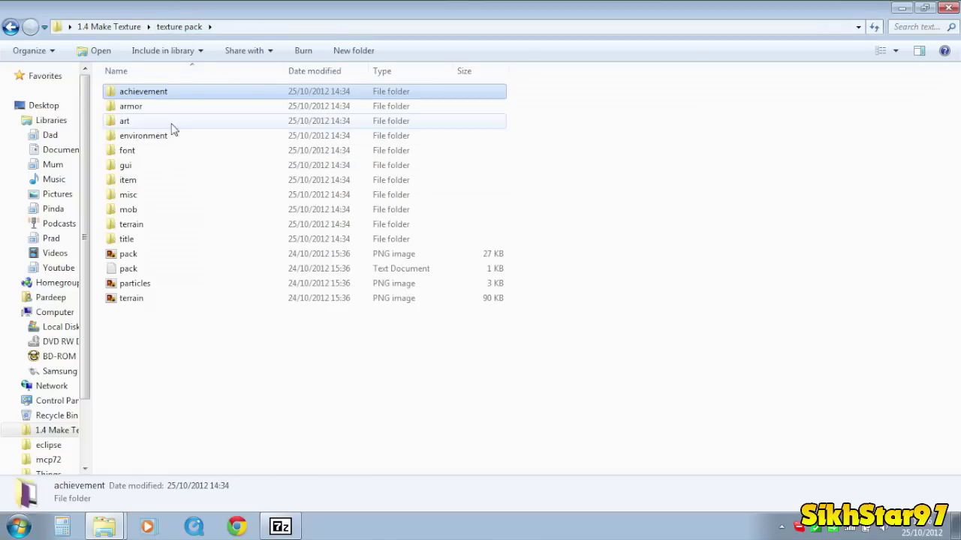
double_click(128, 210)
click(294, 199)
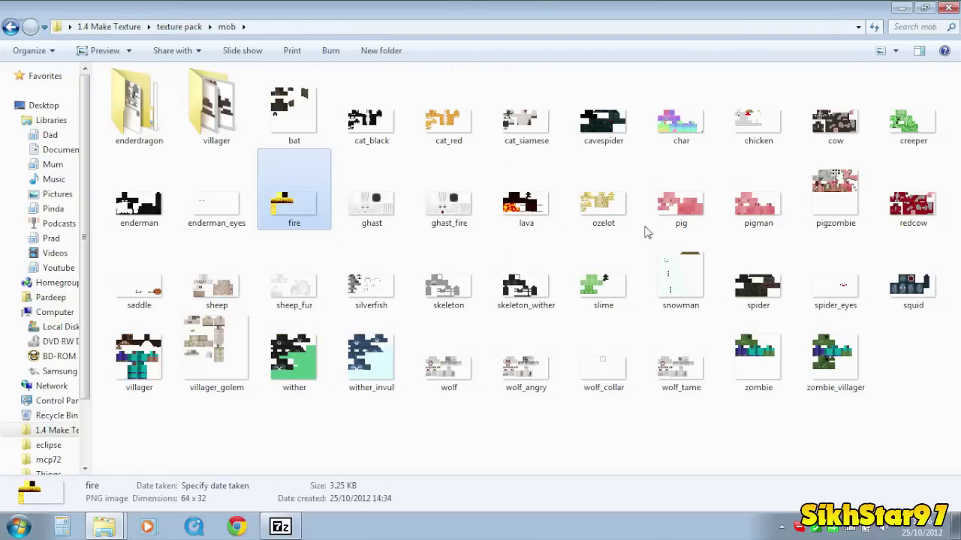
click(758, 199)
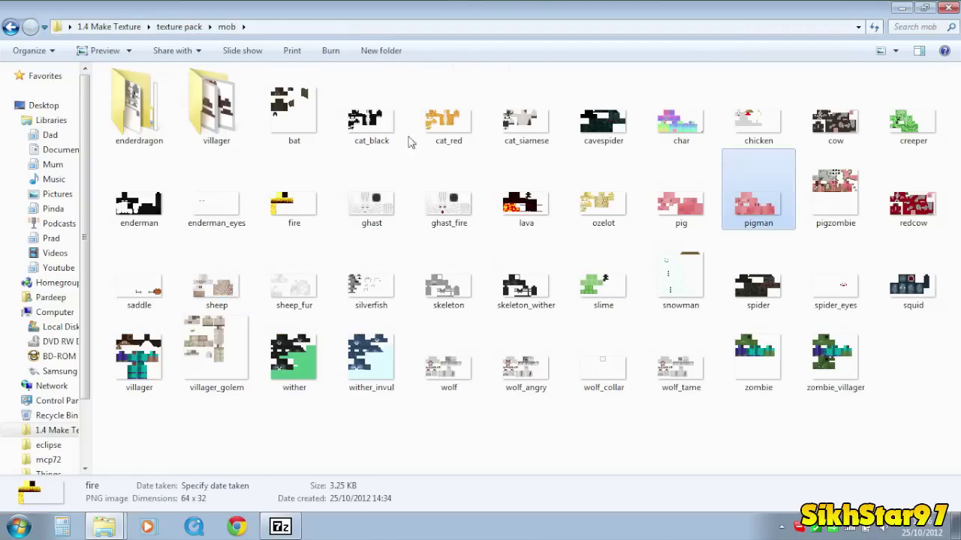
click(165, 28)
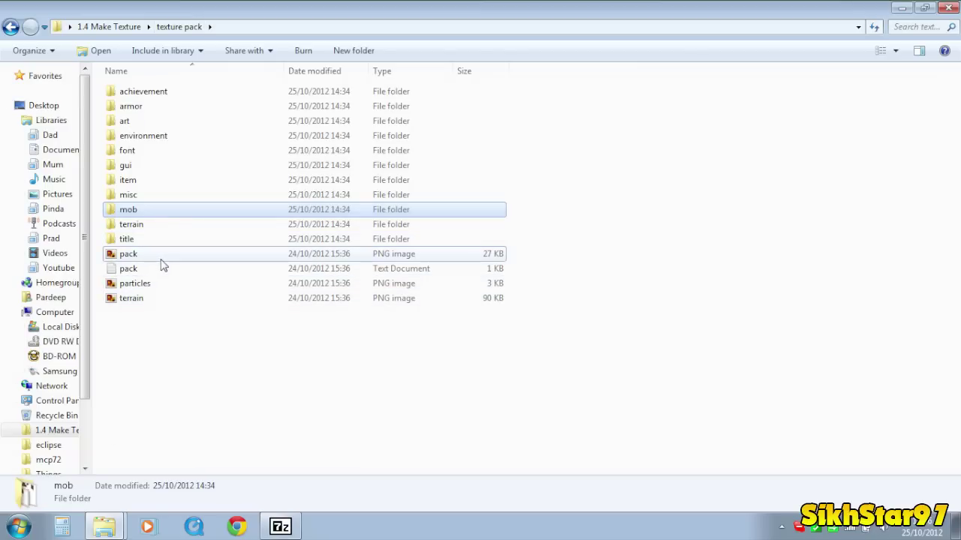
View the pack.png image and open pack.txt to check its description.
double_click(127, 255)
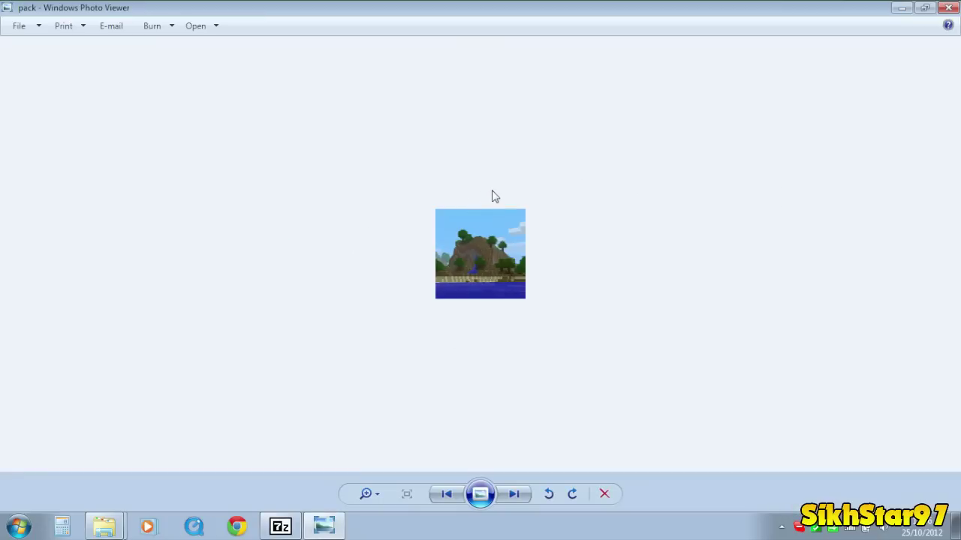
click(948, 7)
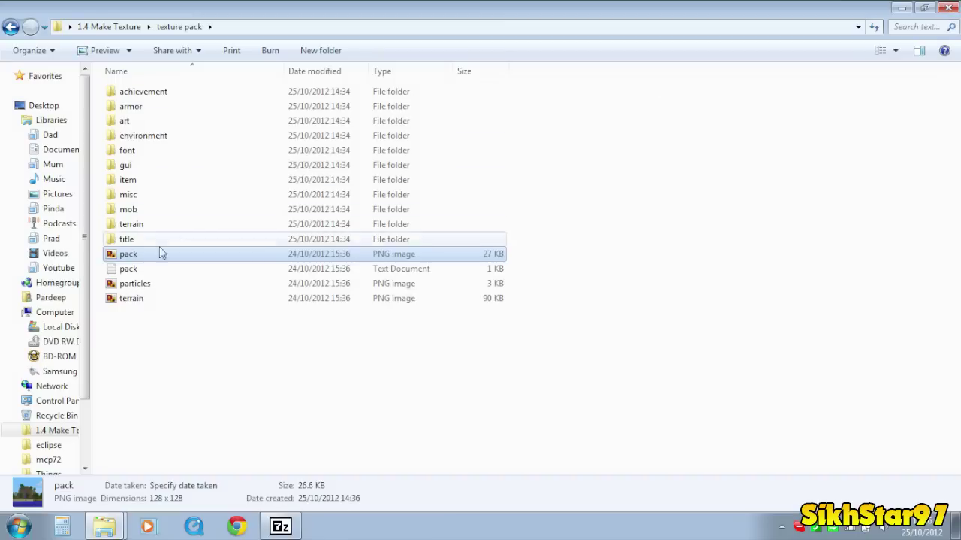
double_click(130, 268)
key(ctrl+a)
click(648, 97)
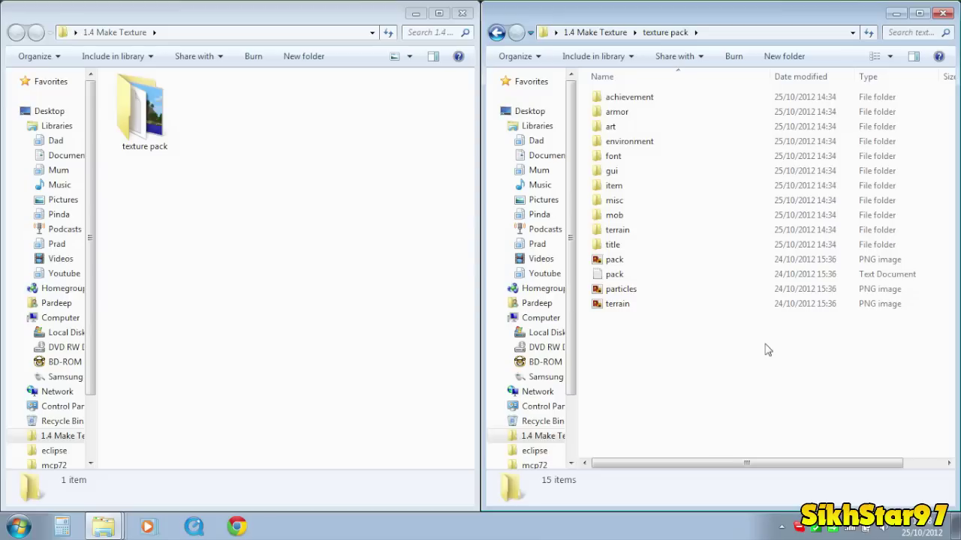
Create a 'texture pack 2' ZIP in 1.4 Make Texture, open it, and select all fifteen pack items.
click(271, 272)
right_click(216, 212)
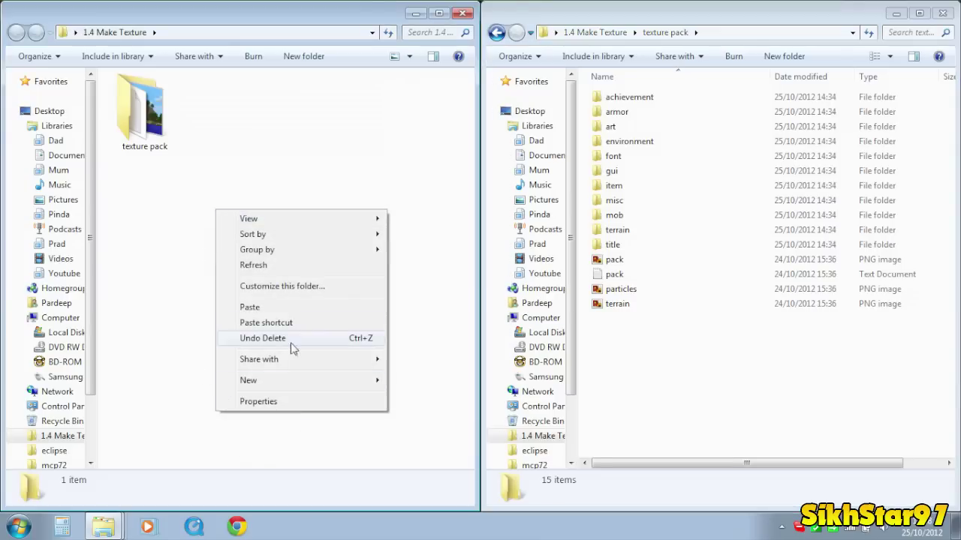
mouse_move(257, 381)
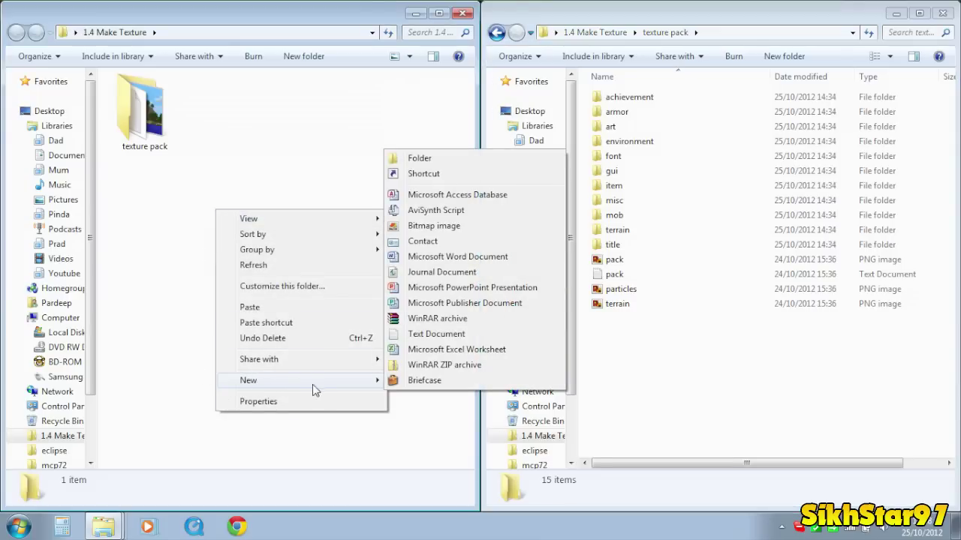
right_click(197, 282)
mouse_move(294, 446)
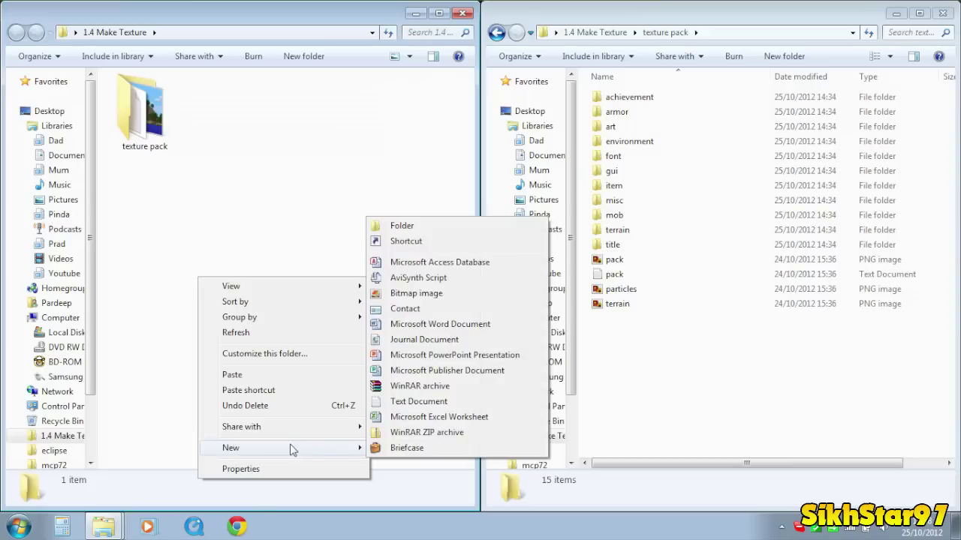
click(425, 435)
text(texture pack)
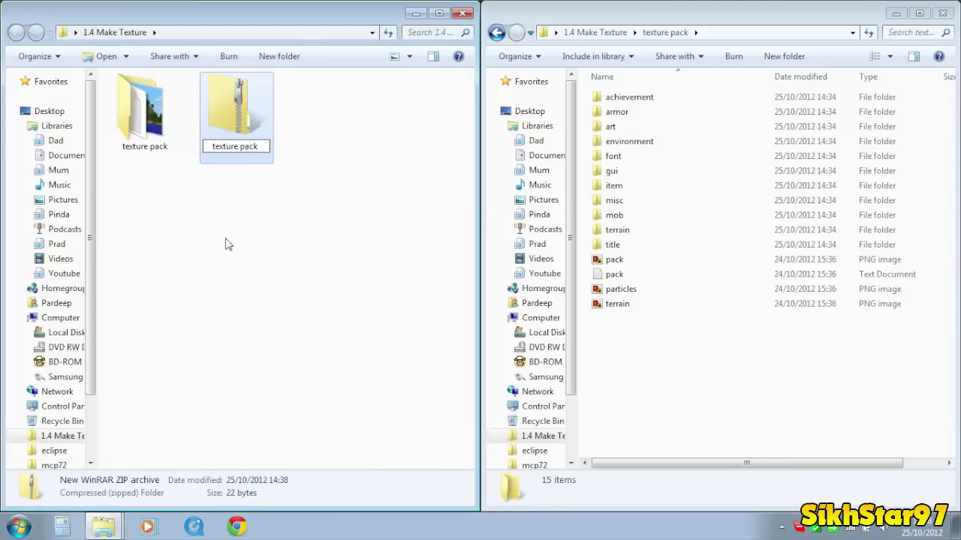
text( 2)
click(227, 249)
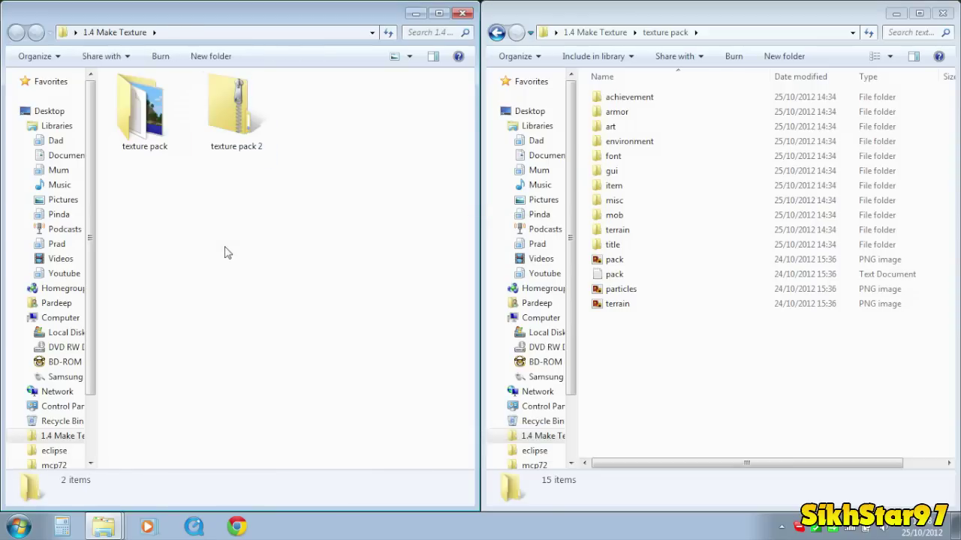
double_click(244, 133)
drag(695, 364, 184, 184)
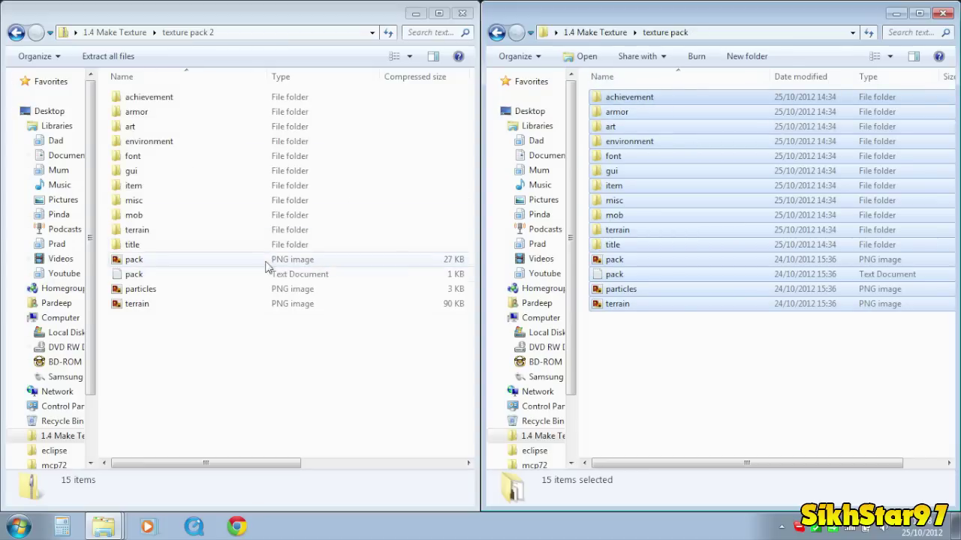
Drop the fifteen items into the zip, then return to 1.4 Make Texture and clear the selection.
drag(175, 339, 365, 344)
click(139, 39)
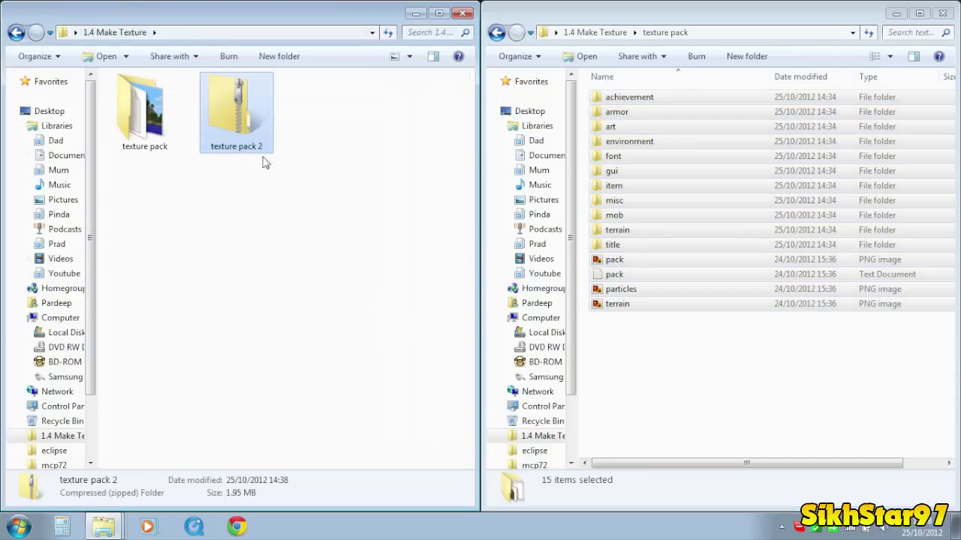
drag(260, 211, 218, 86)
drag(347, 267, 194, 100)
click(314, 192)
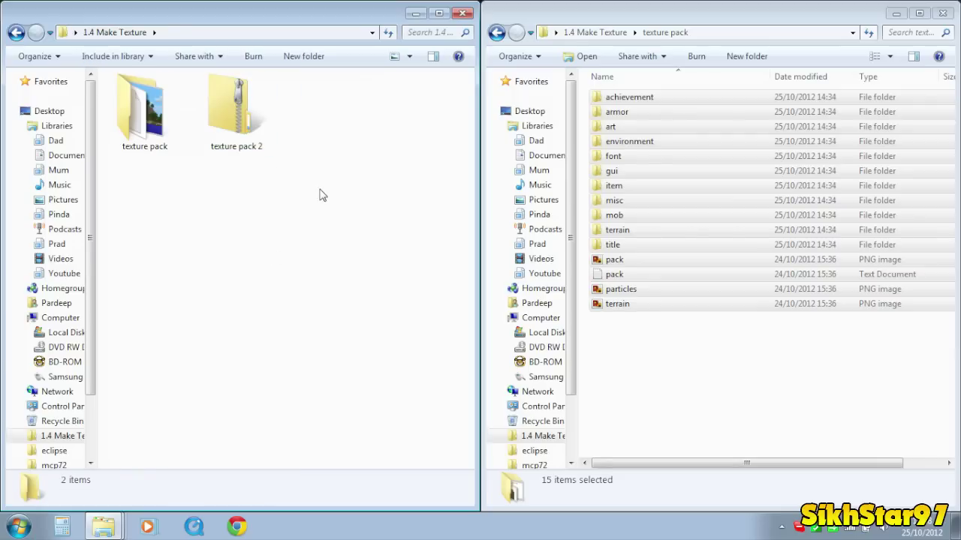